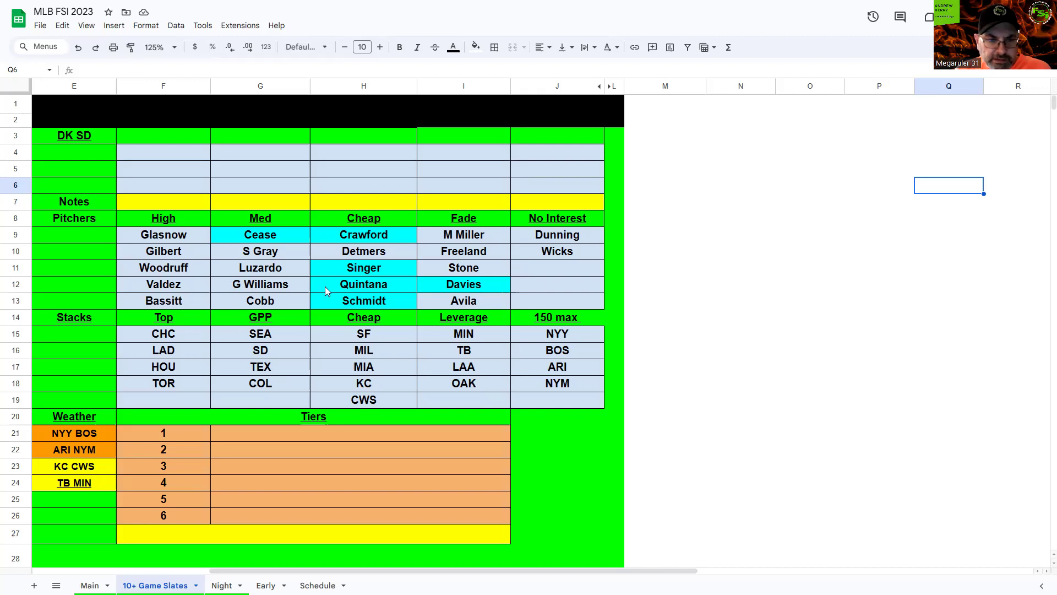
- Copy Woodruff from F11 down into F12, then overwrite F11 with Valdez
{"action": "left_click", "coordinate": [205, 273]}
{"action": "left_click_drag", "start_coordinate": [210, 277], "coordinate": [203, 289]}
{"action": "left_click", "coordinate": [194, 266]}
{"action": "type", "text": "Valdez"}
{"action": "key", "text": "Up"}
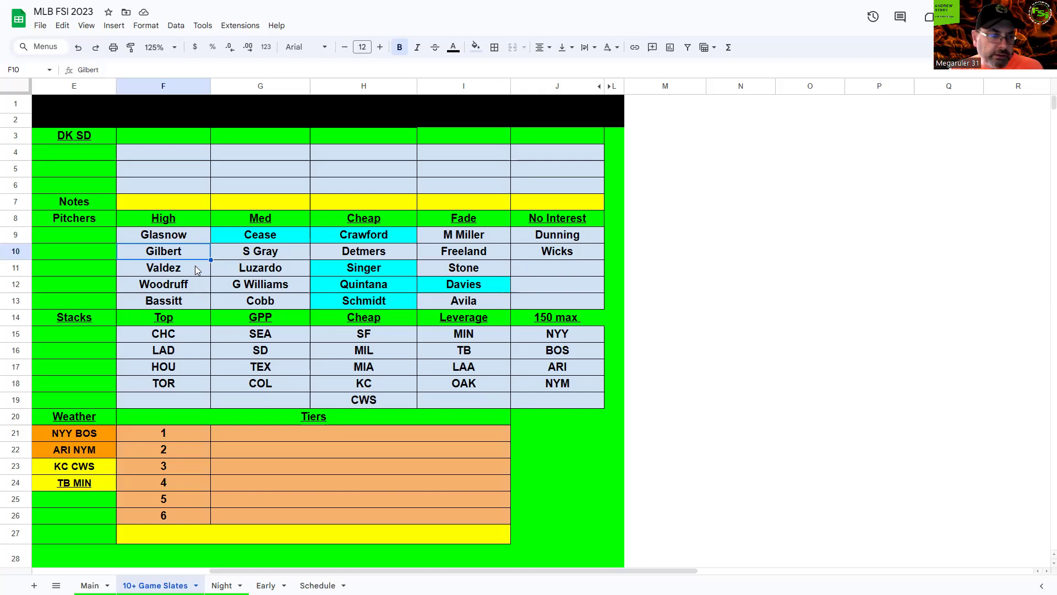
{"action": "scroll", "coordinate": [110, 267], "scroll_direction": "down", "scroll_amount": 2}
{"action": "scroll", "coordinate": [69, 304], "scroll_direction": "up", "scroll_amount": 2}
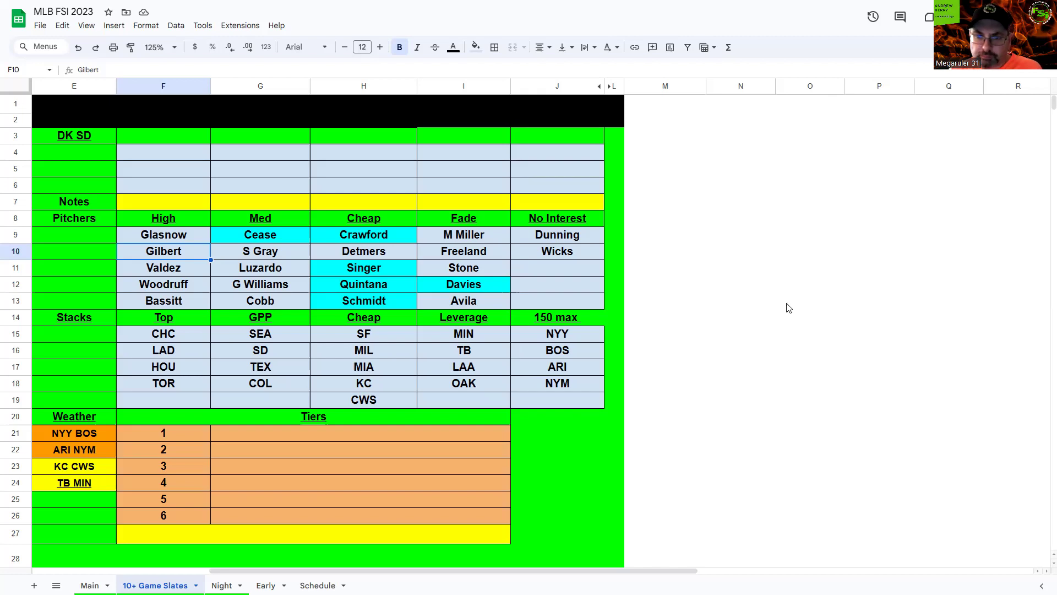
- Replace Detmers with Wicks in the Cheap pitchers cell H10
{"action": "left_click", "coordinate": [380, 251]}
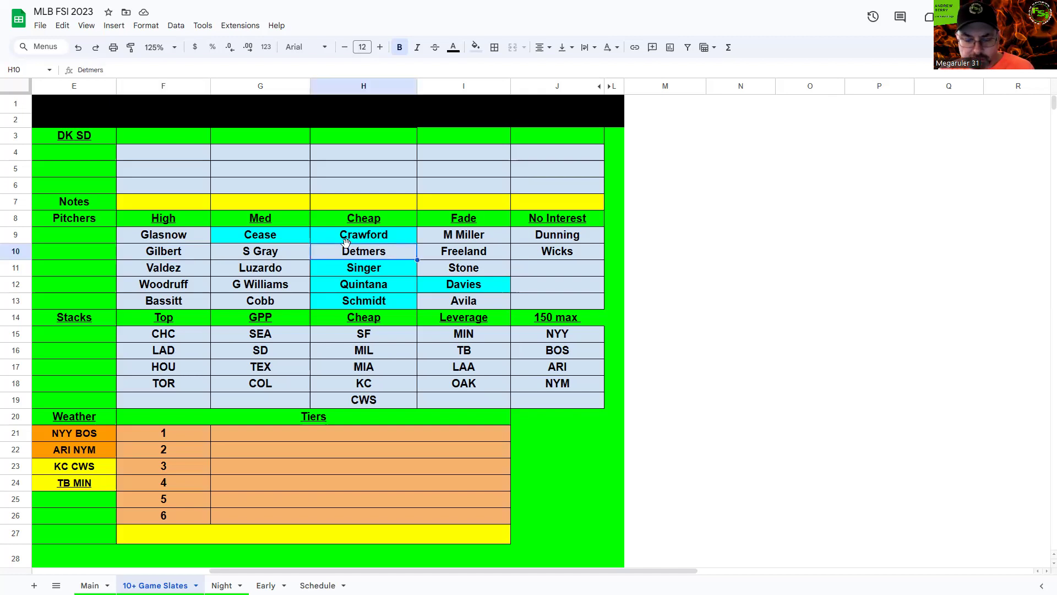
{"action": "type", "text": "Wic"}
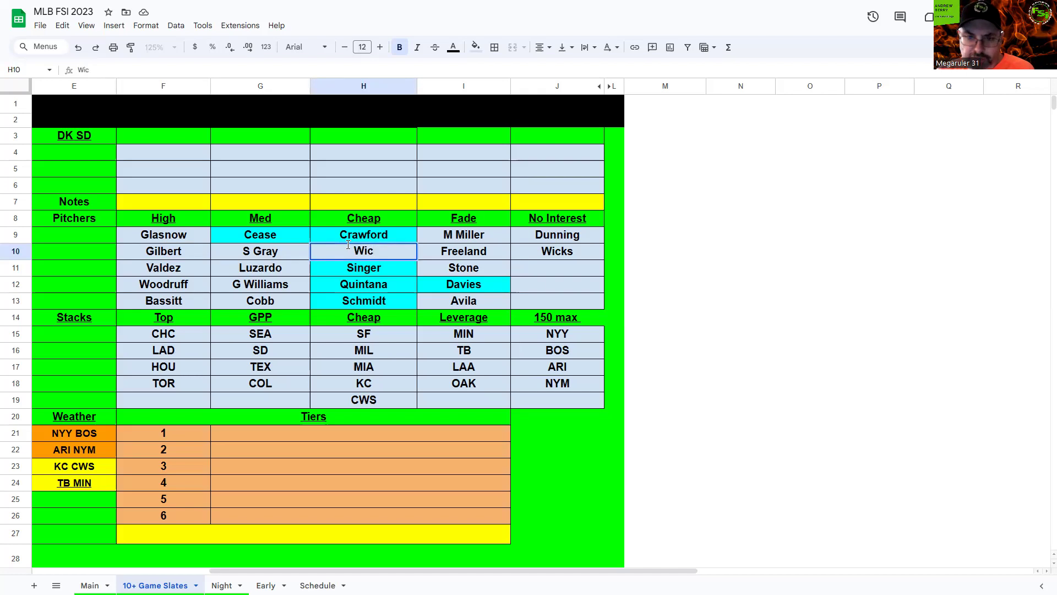
{"action": "type", "text": "hs"}
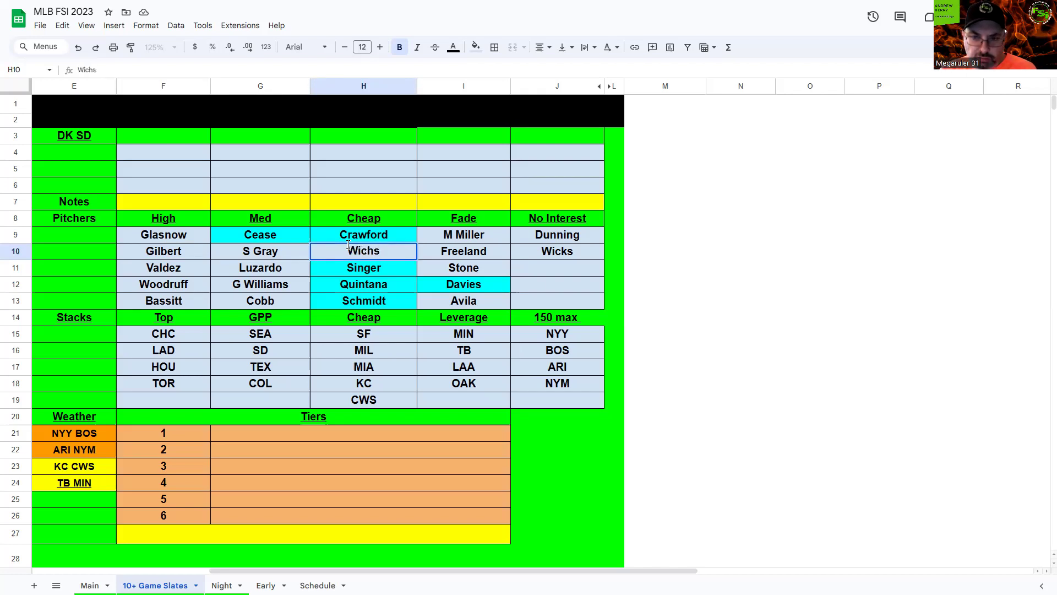
{"action": "key", "text": "BackSpace"}
{"action": "key", "text": "BackSpace"}
{"action": "type", "text": "ks"}
{"action": "key", "text": "Tab"}
{"action": "key", "text": "Tab"}
{"action": "key", "text": "Tab"}
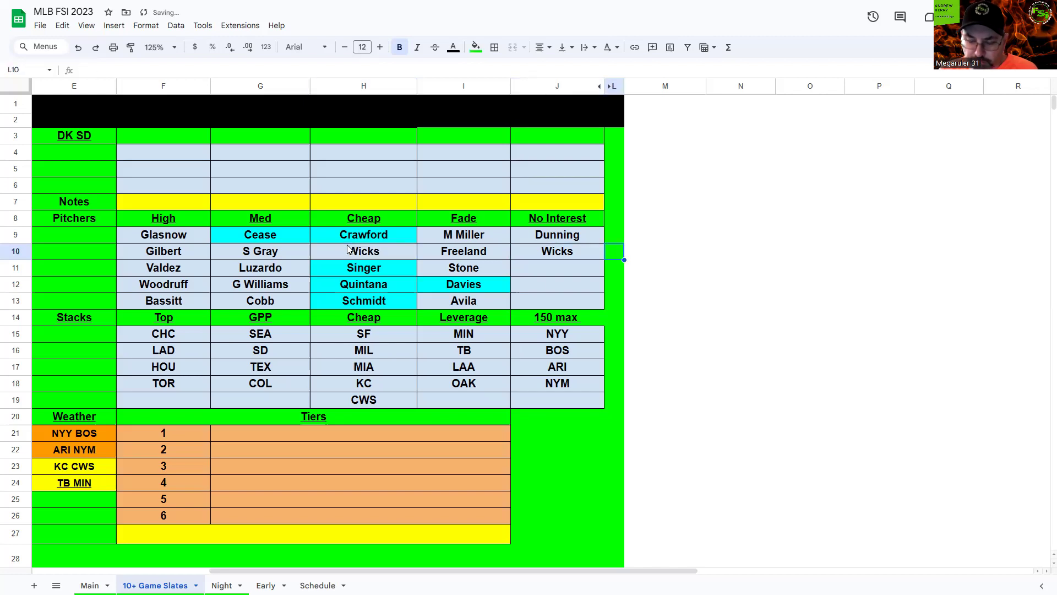
- Enter Detmer under No Interest in J10, then reopen that entry for editing
{"action": "key", "text": "Left"}
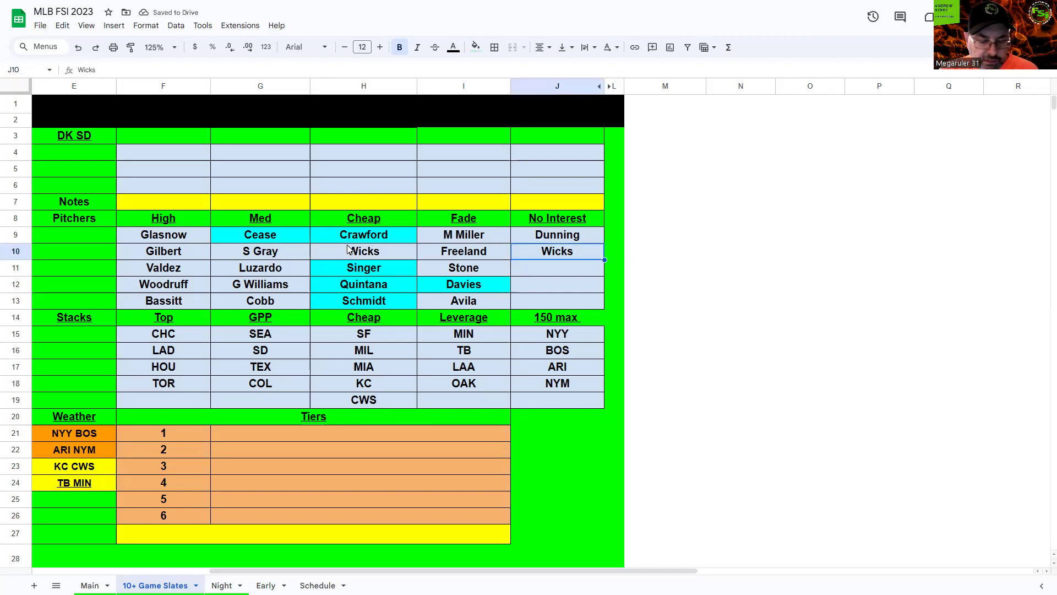
{"action": "type", "text": "Detmer"}
{"action": "key", "text": "Return"}
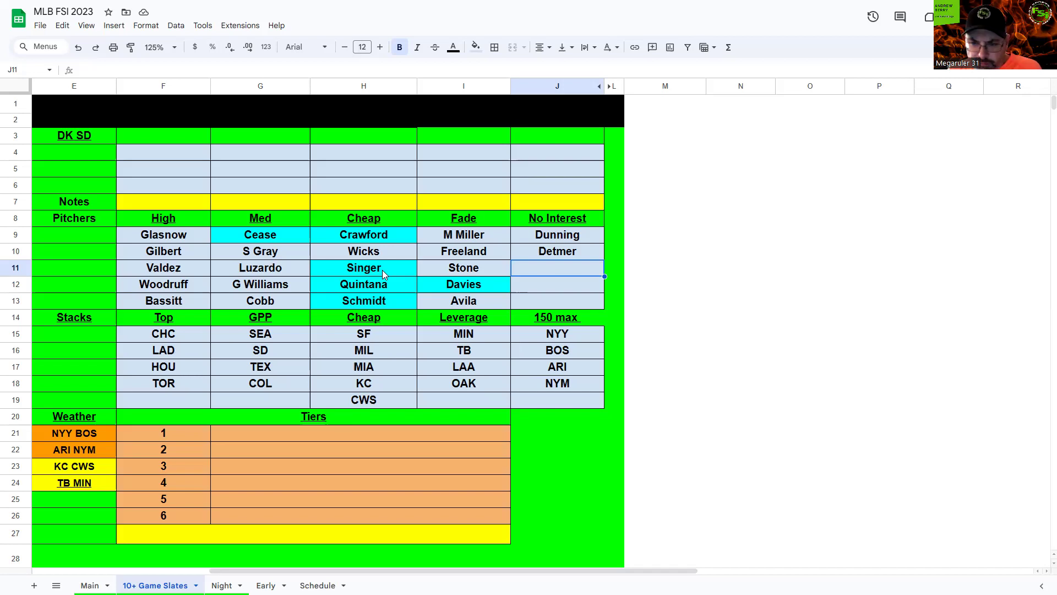
{"action": "left_click", "coordinate": [738, 285]}
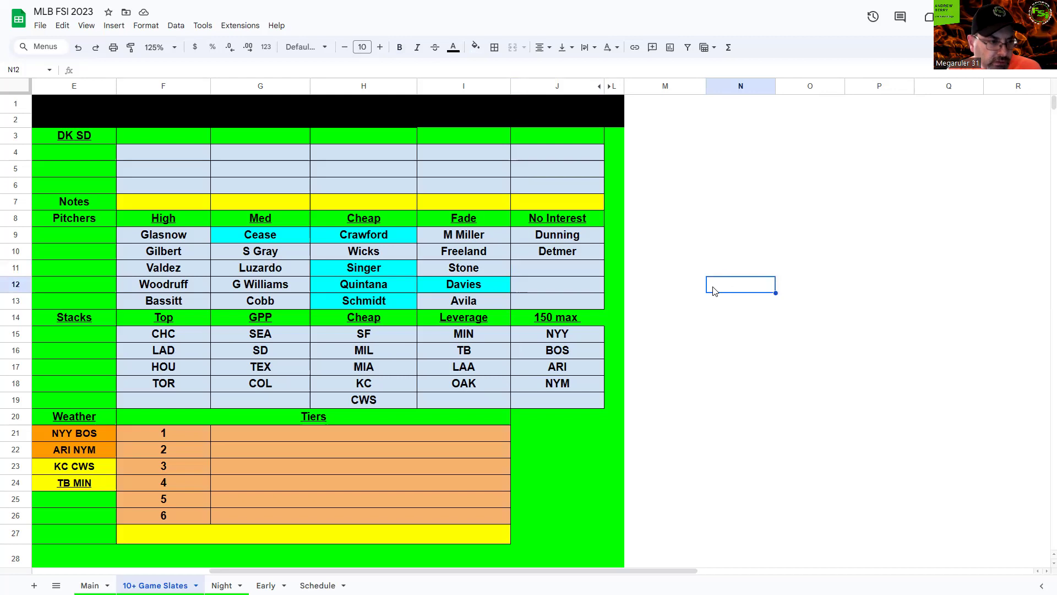
{"action": "left_click", "coordinate": [572, 255]}
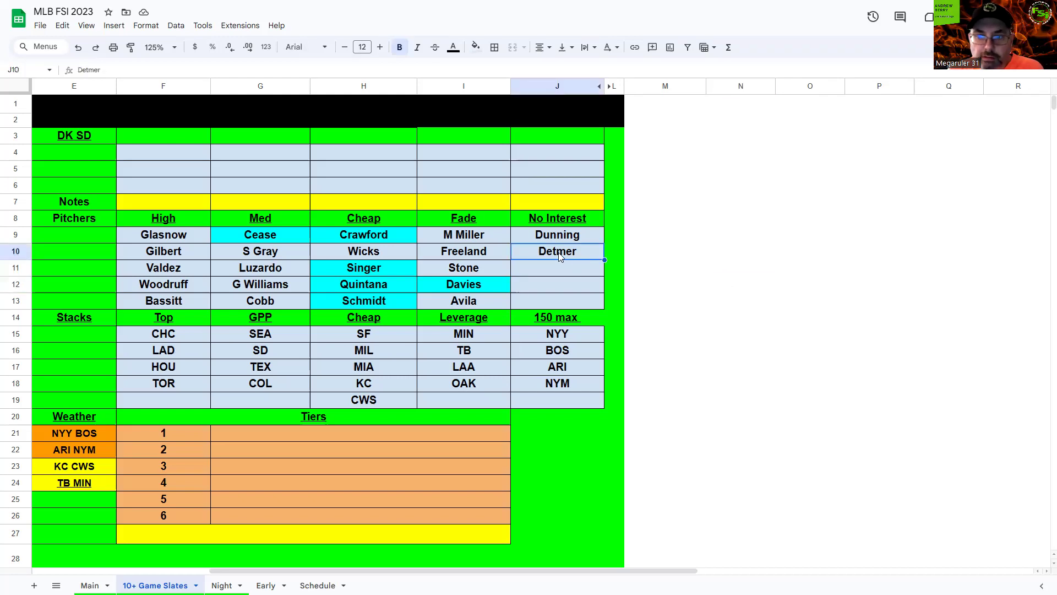
{"action": "left_click", "coordinate": [127, 65]}
{"action": "type", "text": "s"}
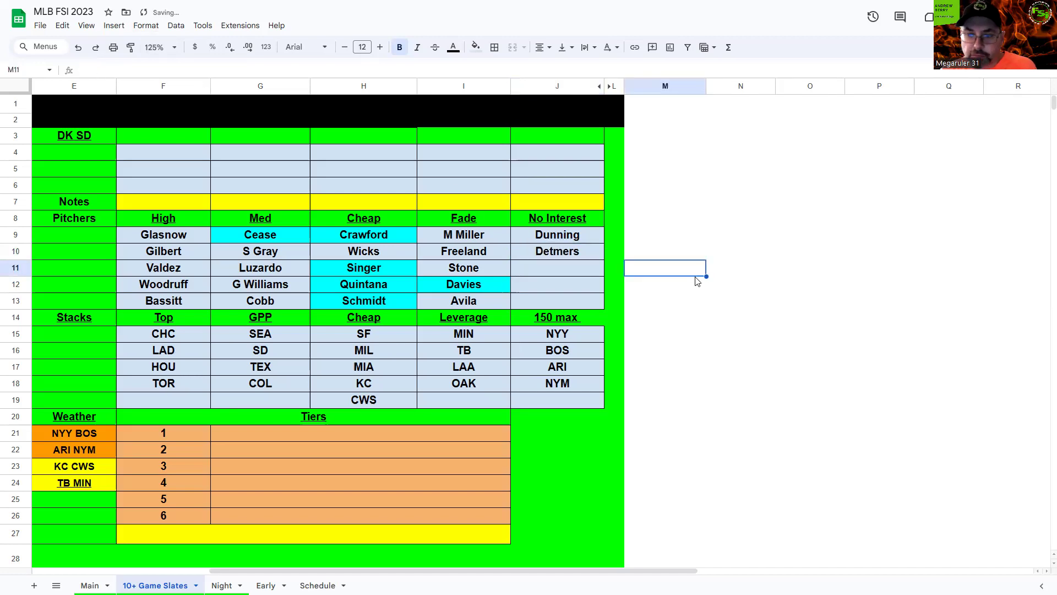
{"action": "left_click", "coordinate": [695, 252]}
{"action": "left_click", "coordinate": [737, 252]}
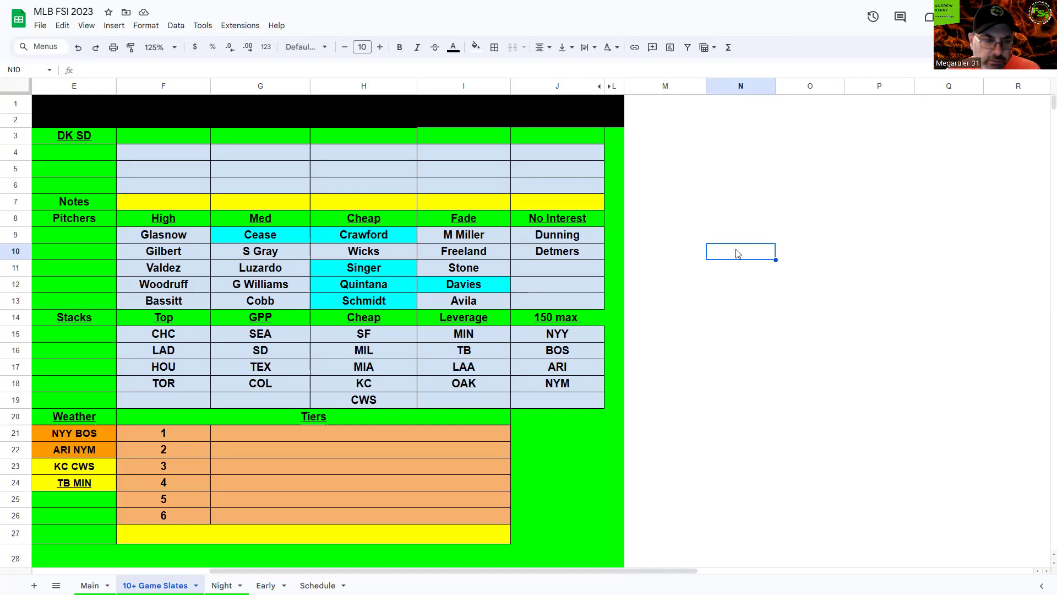
{"action": "scroll", "coordinate": [326, 153], "scroll_direction": "down", "scroll_amount": 3}
{"action": "scroll", "coordinate": [222, 146], "scroll_direction": "up", "scroll_amount": 3}
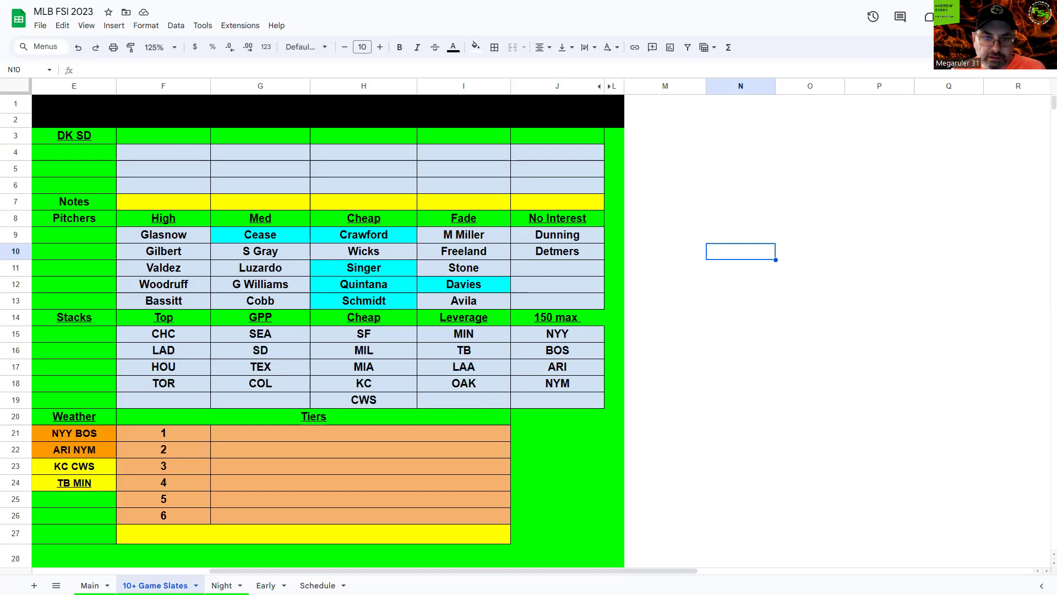
- Enter CLE in J19, below NYM in the 150 max list
{"action": "left_click", "coordinate": [559, 397]}
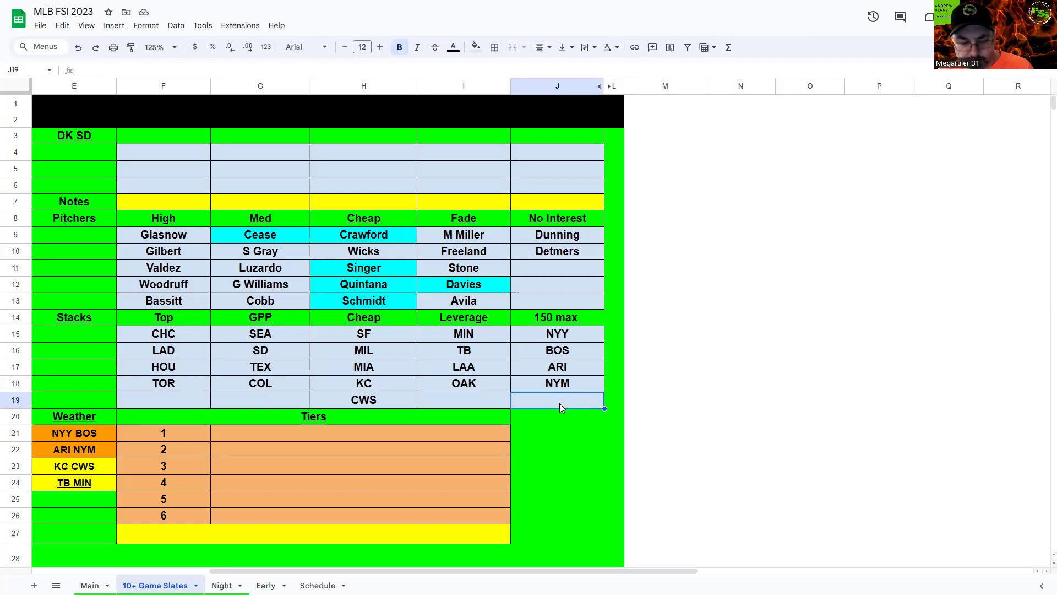
{"action": "type", "text": "CLE"}
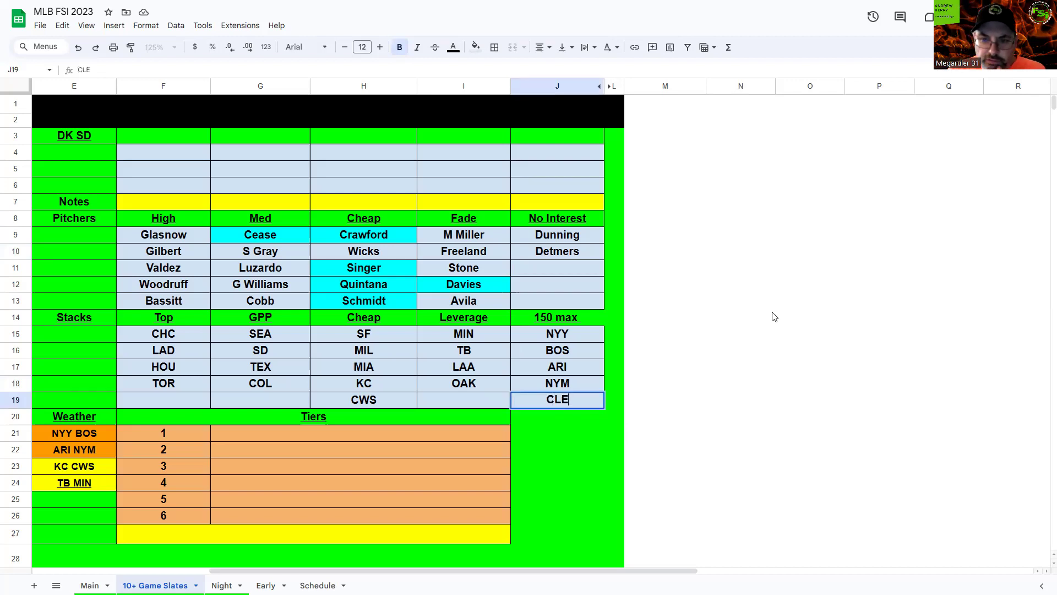
{"action": "left_click", "coordinate": [774, 316]}
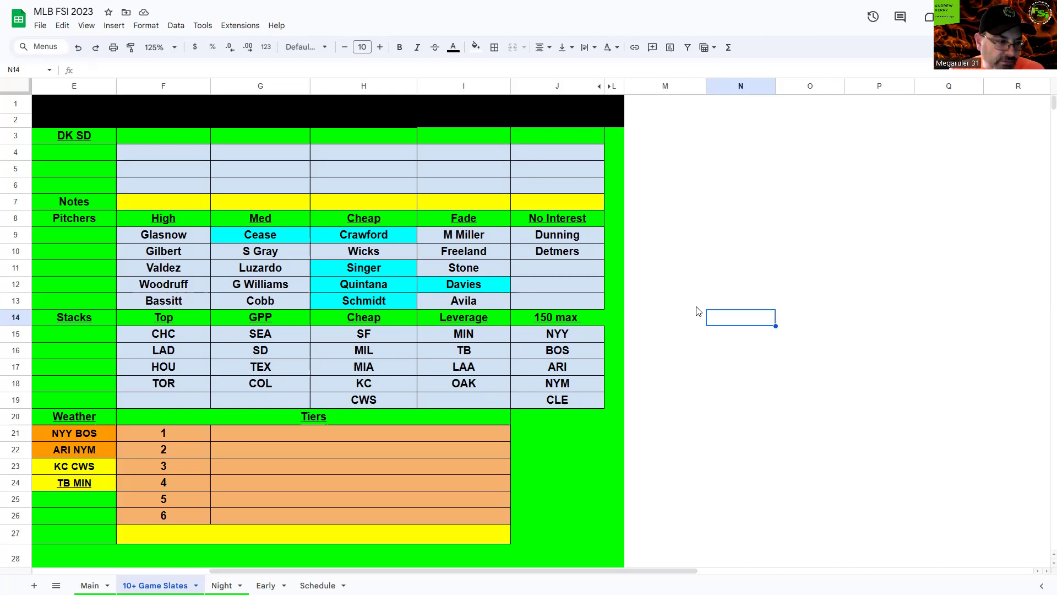
{"action": "left_click", "coordinate": [402, 352]}
{"action": "left_click_drag", "start_coordinate": [414, 357], "coordinate": [407, 342]}
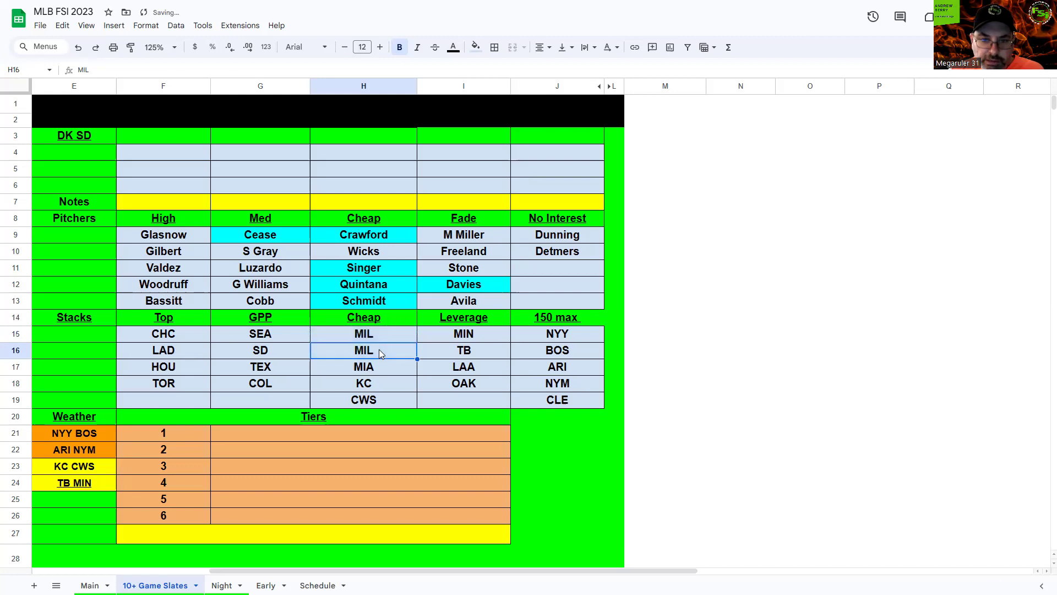
{"action": "type", "text": "SF"}
{"action": "left_click", "coordinate": [369, 391]}
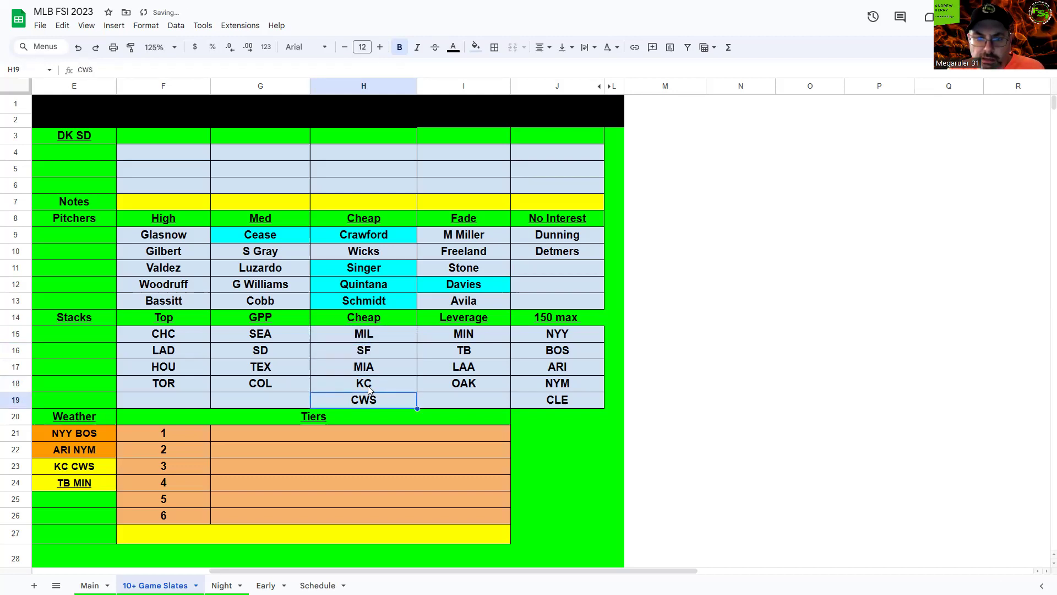
{"action": "left_click", "coordinate": [369, 387]}
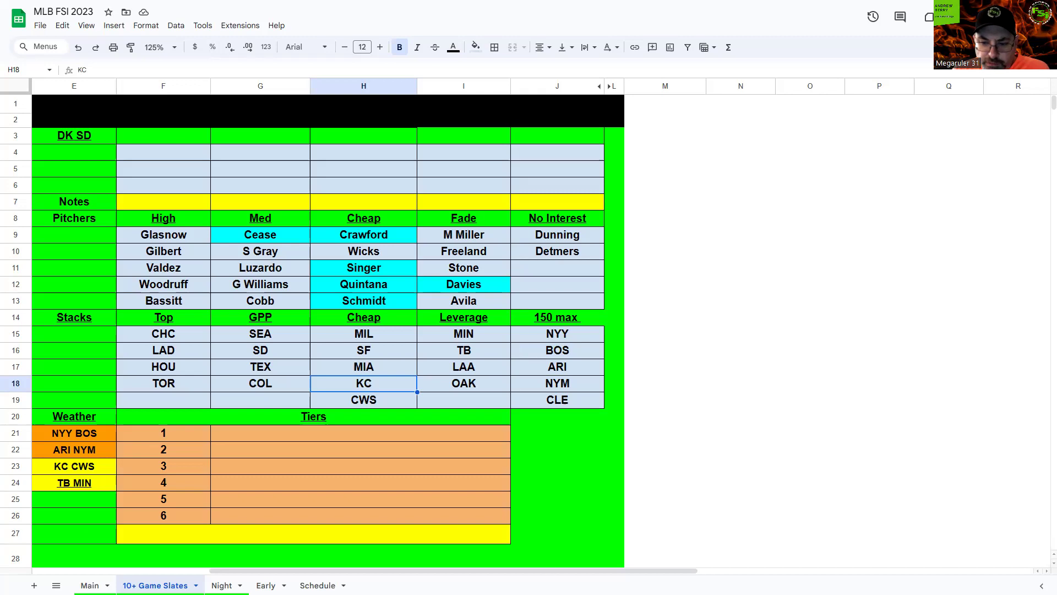
- Scroll the sheet fully left to show the DK and FD lineups in columns A–D
{"action": "left_click_drag", "start_coordinate": [567, 571], "coordinate": [389, 571]}
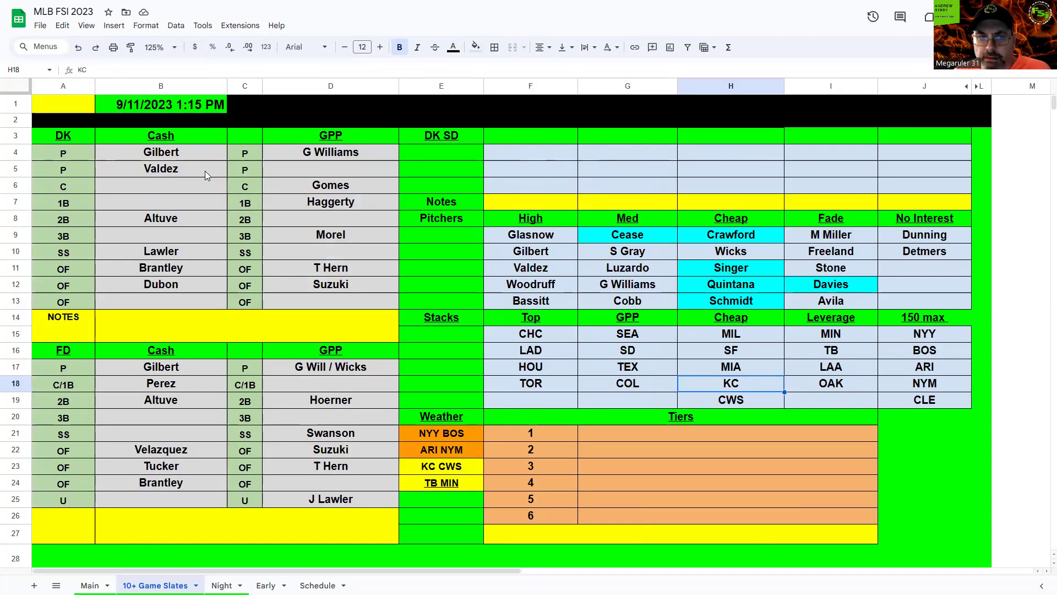